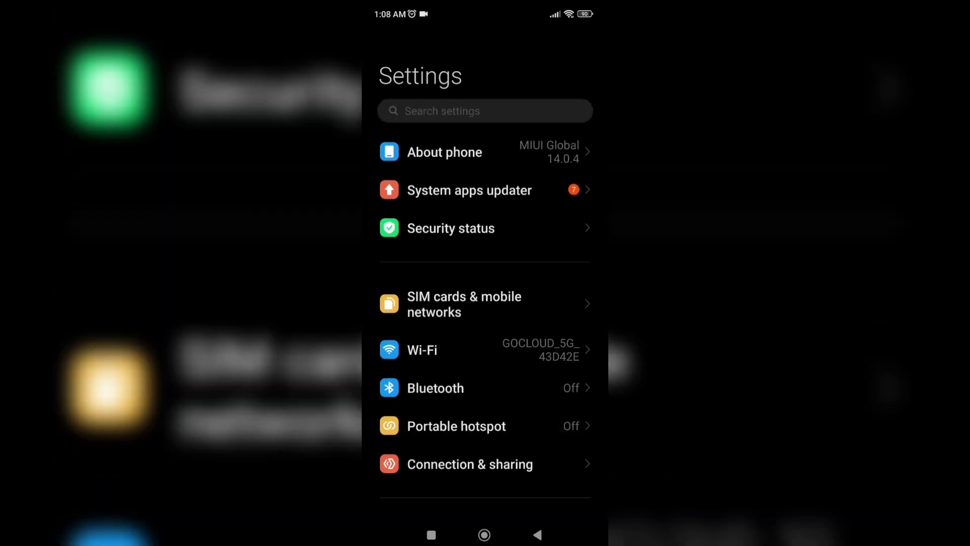
Step: Enable developer mode by repeatedly tapping MIUI version in About phone, then go back to Settings
left_click(348, 278)
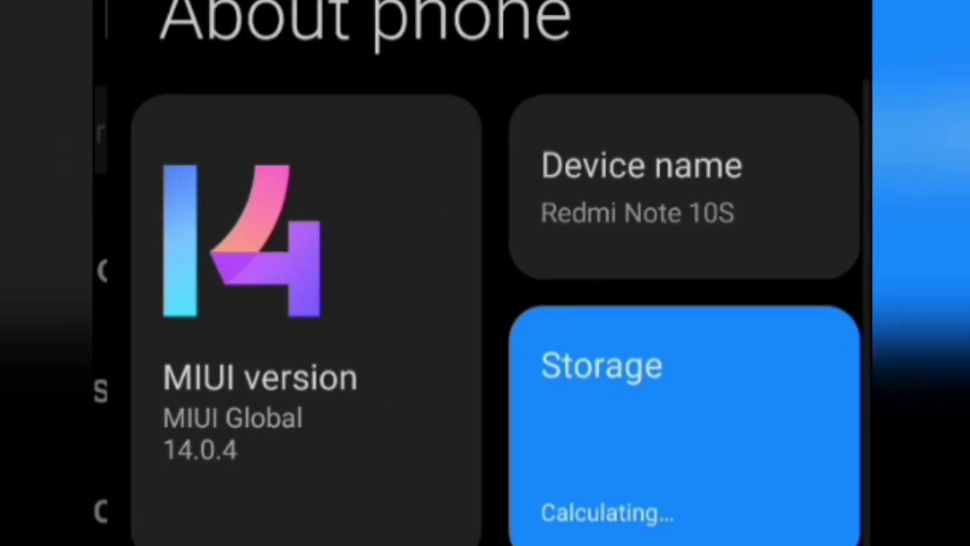
scroll(457, 303, "down", 2)
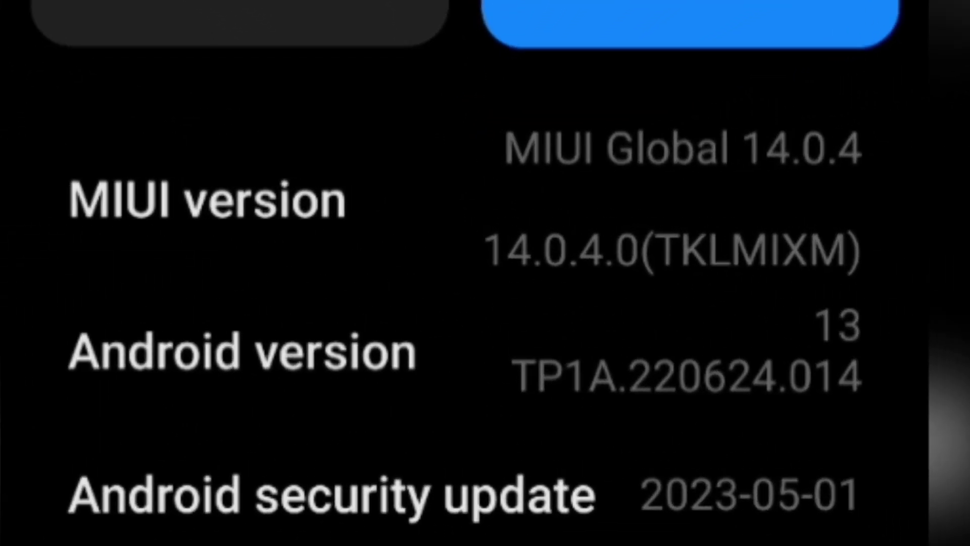
left_click(207, 199)
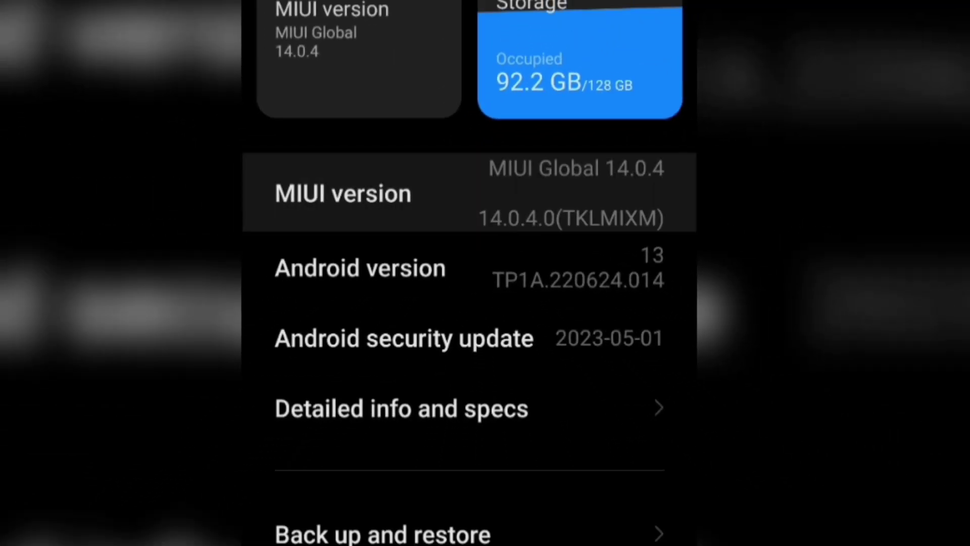
left_click(207, 199)
left_click(208, 200)
left_click(471, 190)
left_click(471, 191)
left_click(471, 190)
left_click(471, 190)
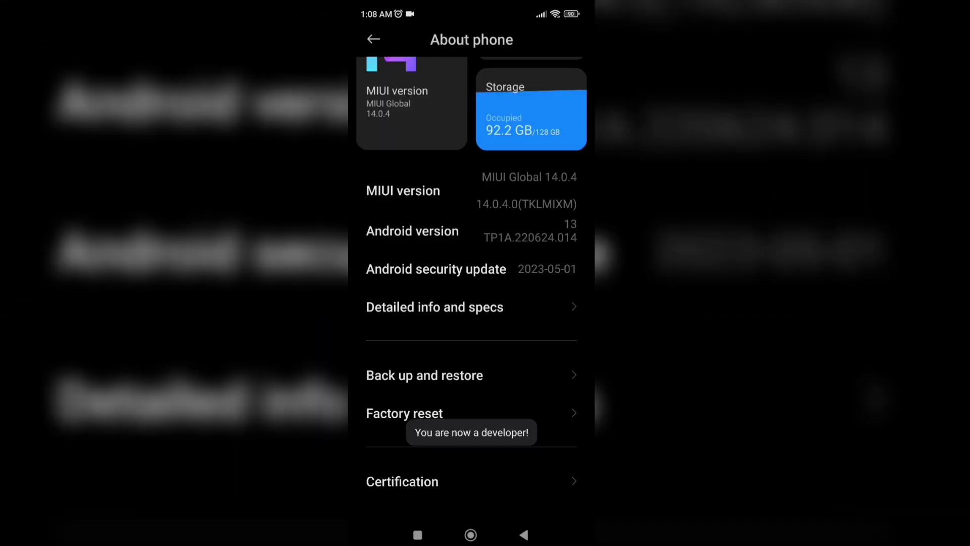
left_click(522, 531)
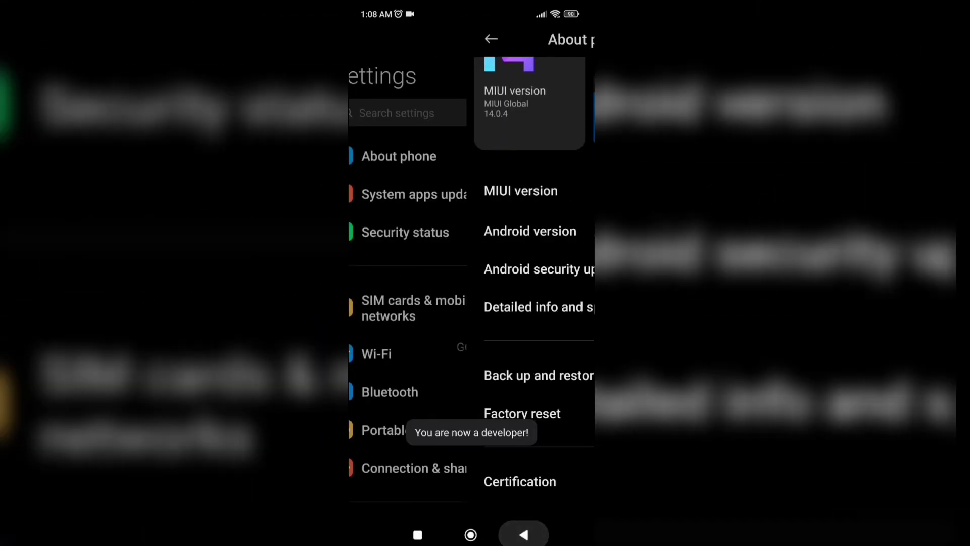
Step: Go to Developer options under Additional settings
scroll(471, 303, "down", 8)
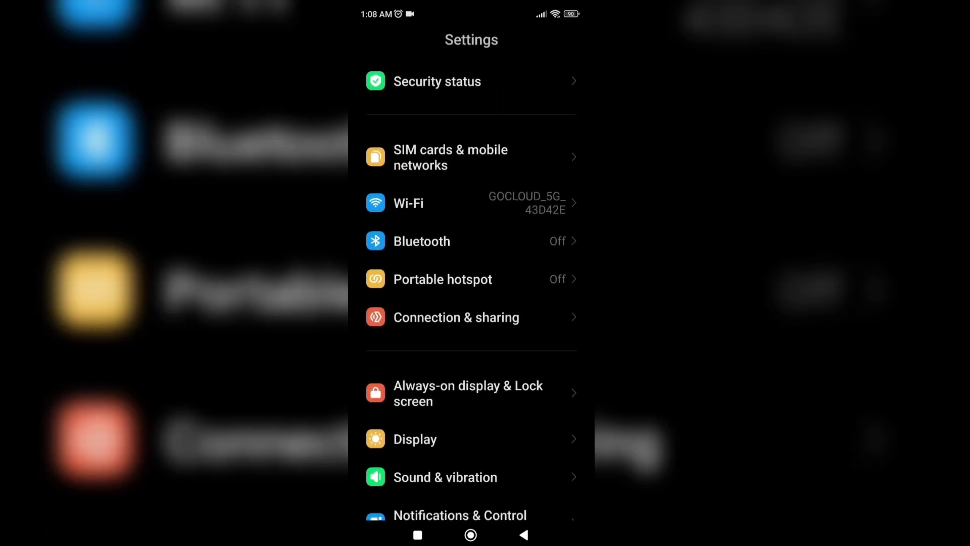
scroll(471, 303, "down", 6)
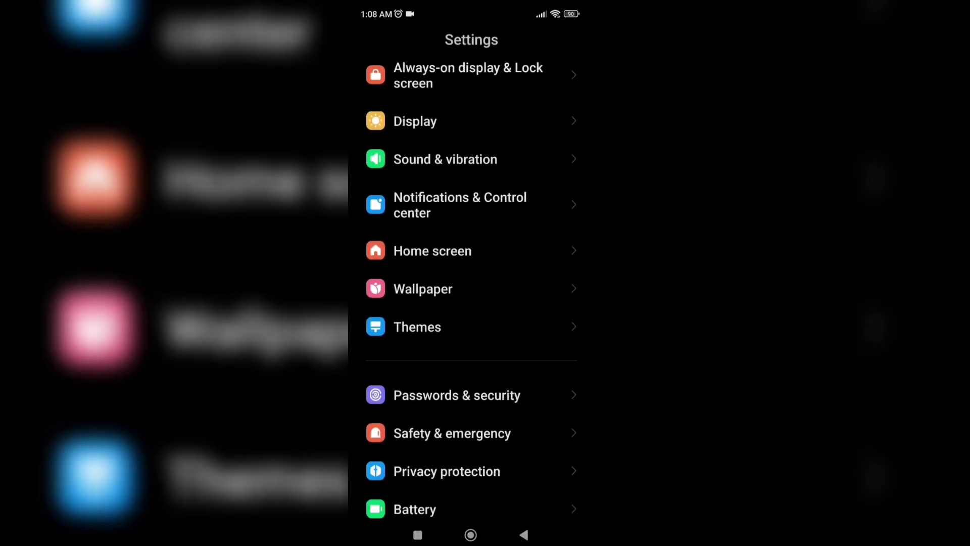
left_click(449, 333)
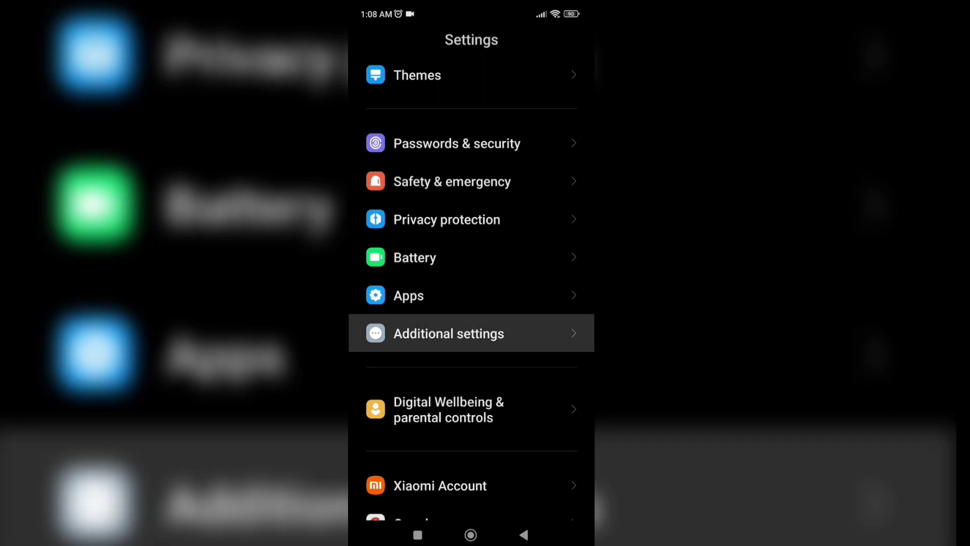
scroll(471, 303, "down", 8)
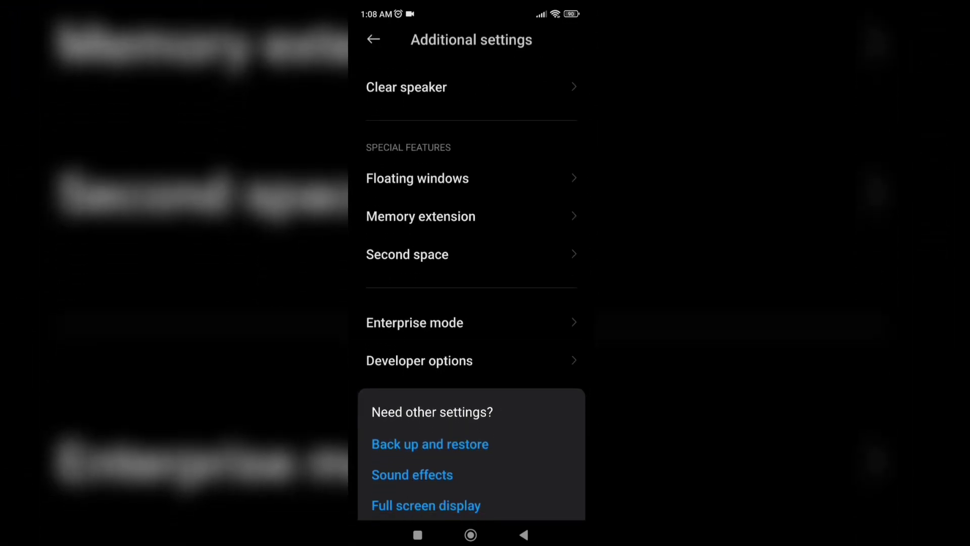
left_click(419, 360)
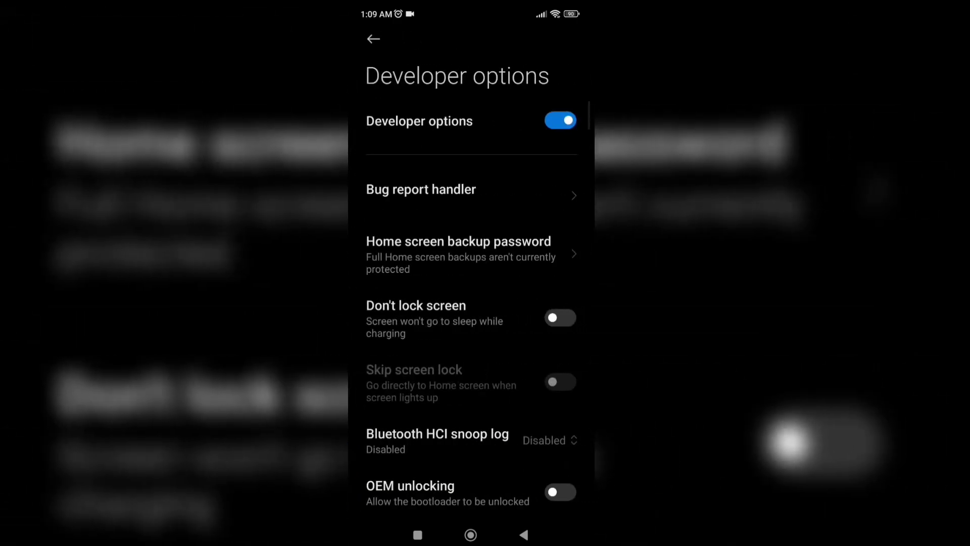
Step: Switch on OEM unlocking, confirm Enable, and open the Mi Unlock status page
scroll(471, 303, "down", 5)
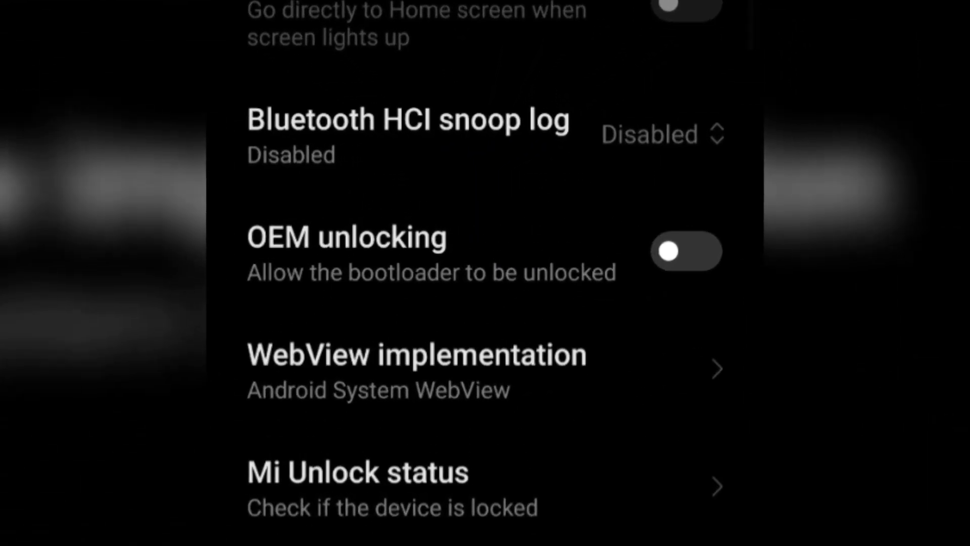
left_click(560, 198)
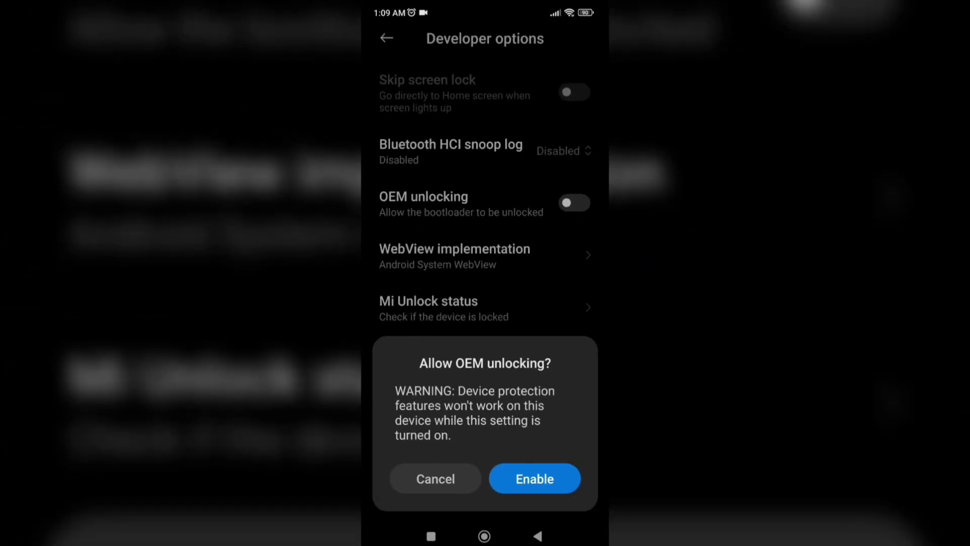
left_click(534, 478)
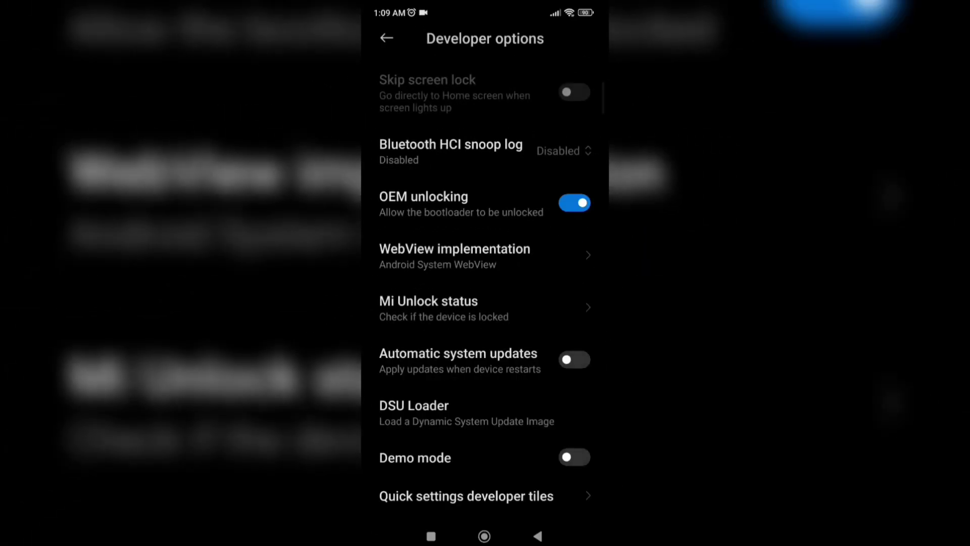
scroll(485, 303, "down", 2)
left_click(445, 237)
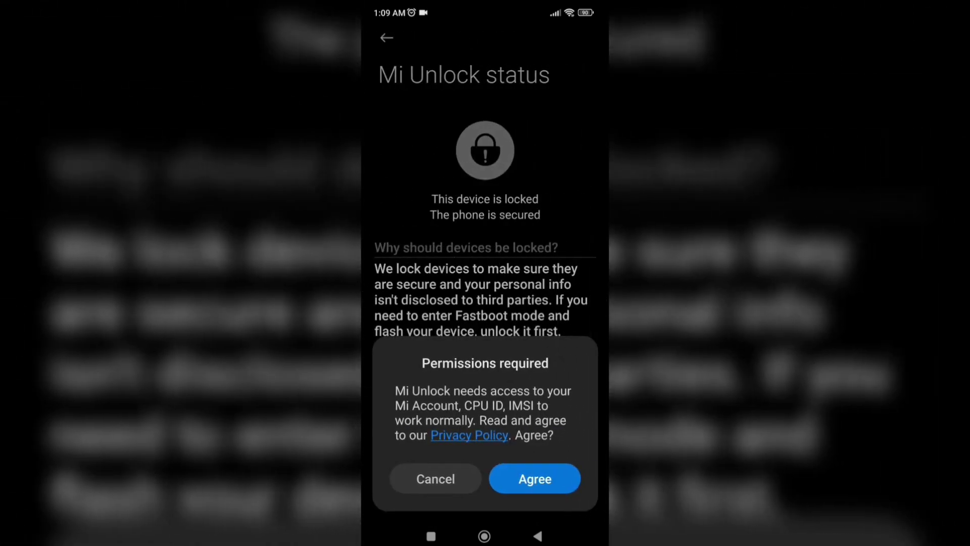
Step: Agree to the Mi Unlock status permissions and add the Mi account and device, then go back
left_click(533, 479)
scroll(485, 353, "down", 5)
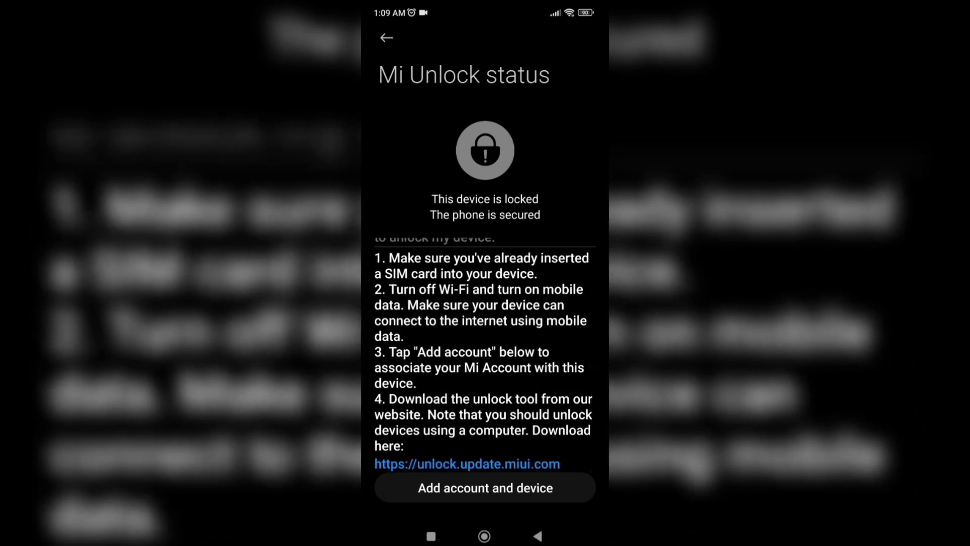
left_click(387, 37)
left_click(440, 240)
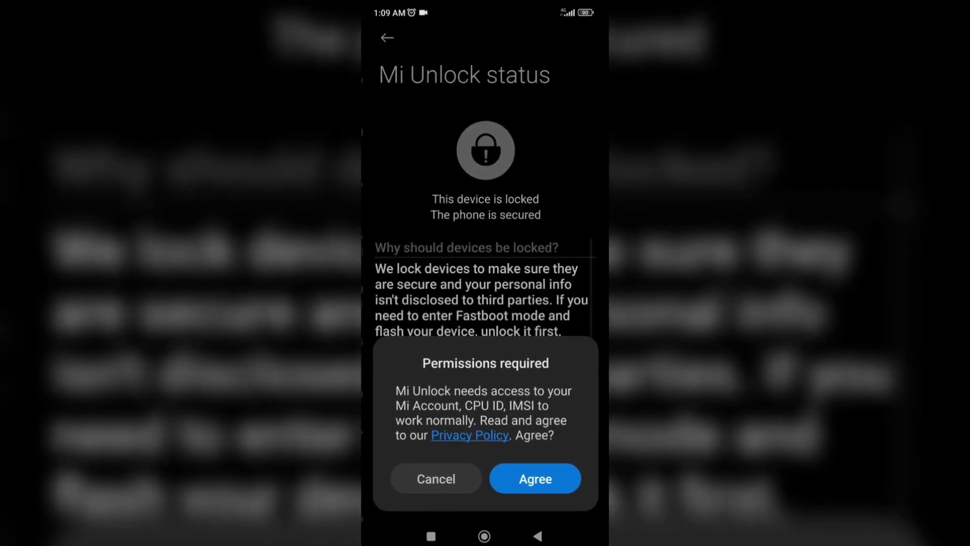
left_click(535, 479)
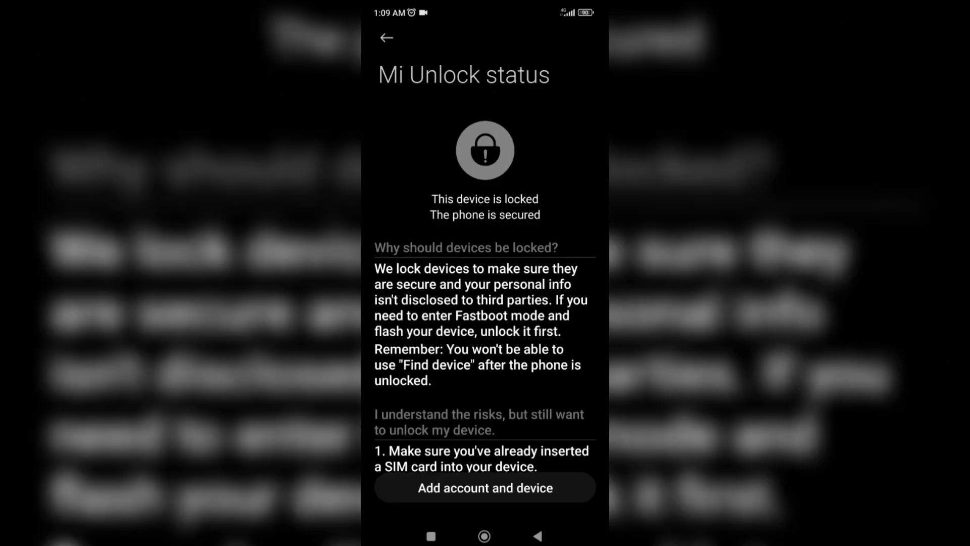
scroll(485, 252, "down", 5)
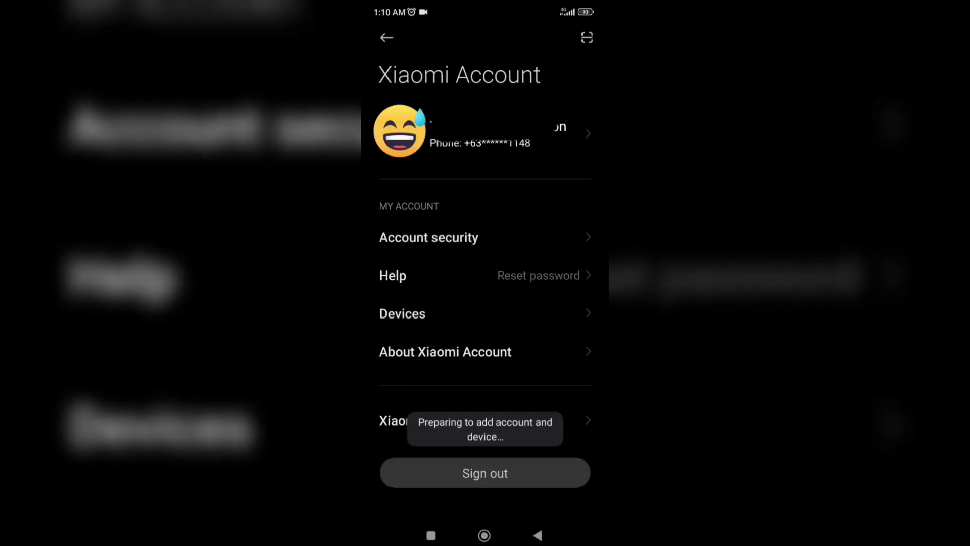
scroll(485, 273, "down", 1)
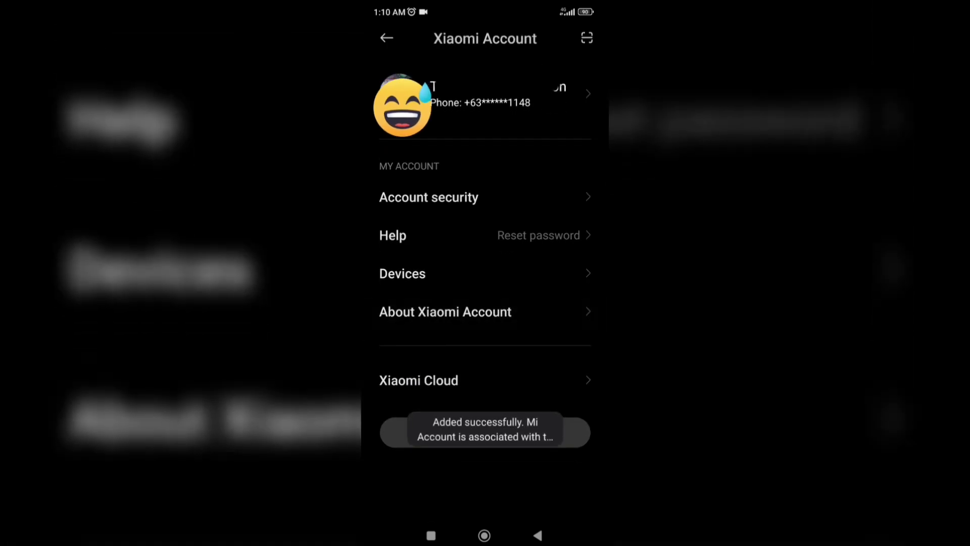
scroll(485, 273, "up", 1)
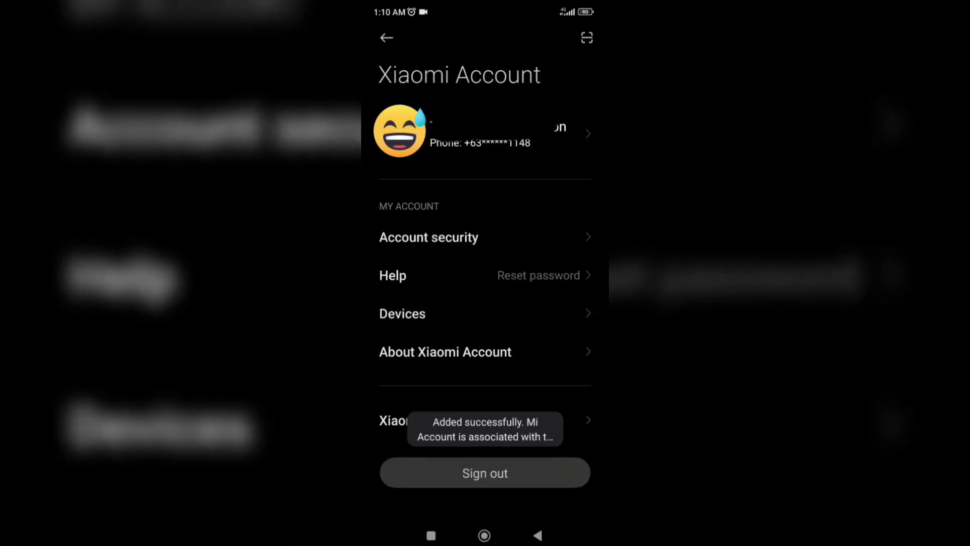
left_click(537, 535)
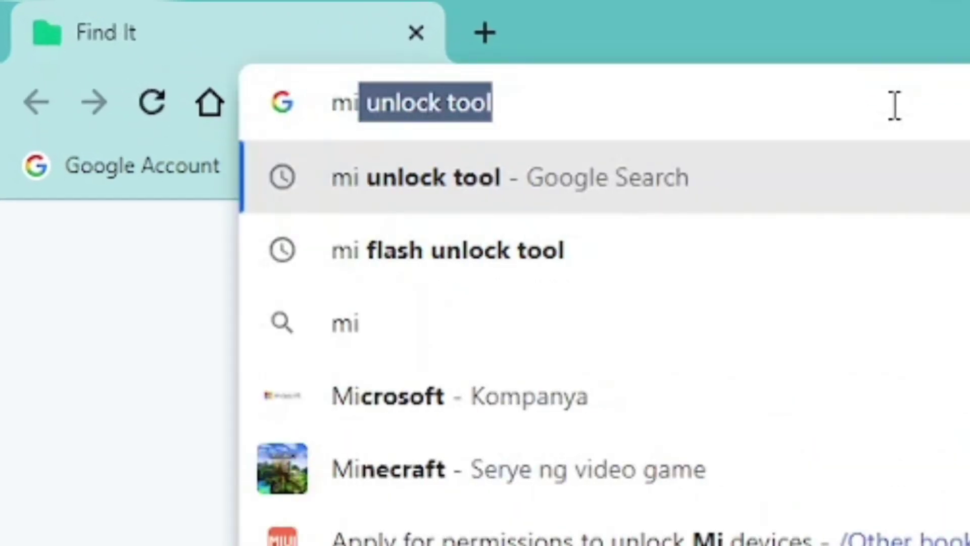
Step: Search 'mi unlock tool' and download the Mi Unlock zip from the official miui.com page
left_click(899, 195)
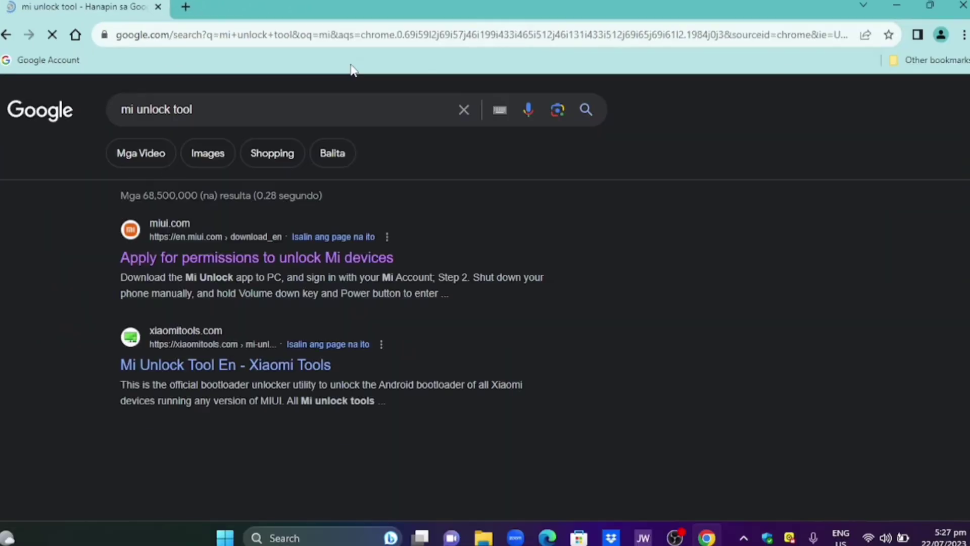
left_click(307, 263)
scroll(953, 217, "down", 4)
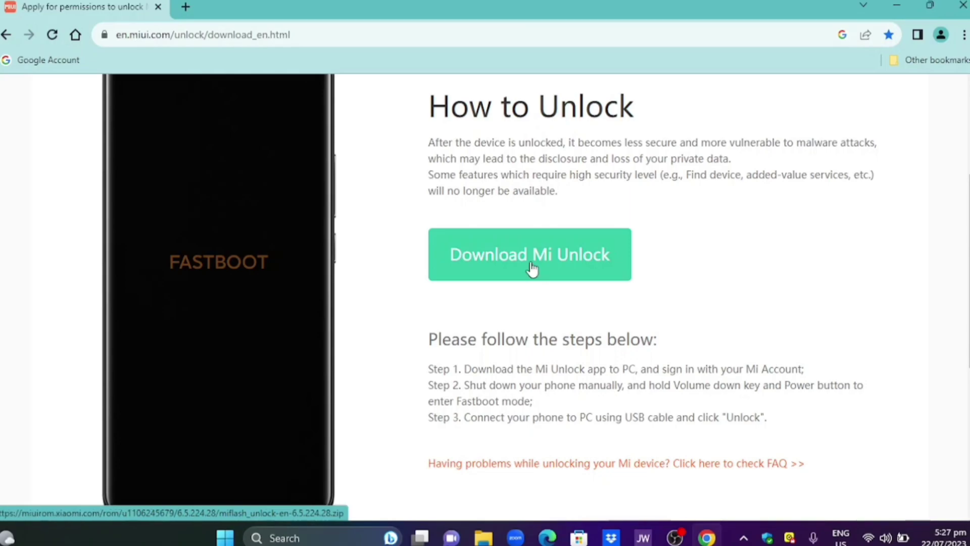
left_click(530, 263)
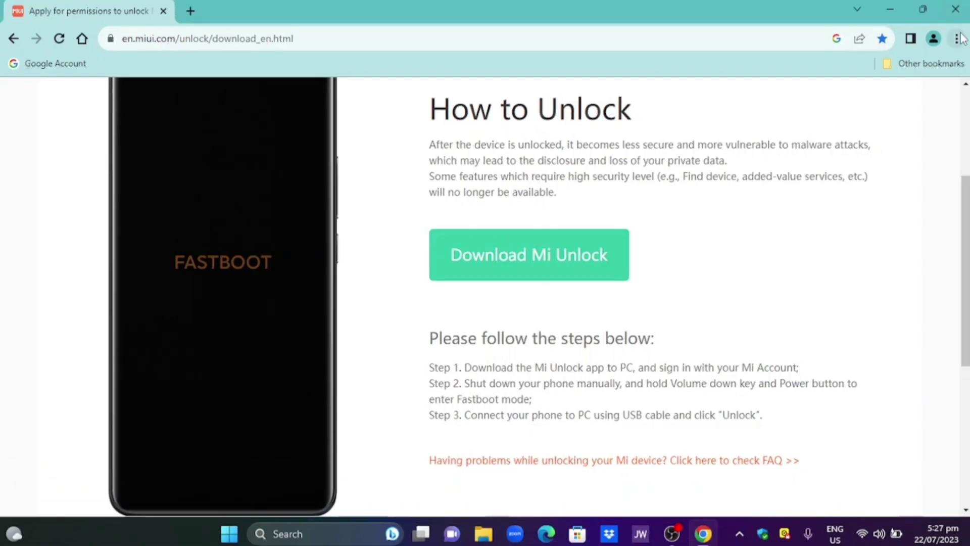
Step: Show Chrome's Downloads page listing the zip in a restored, smaller window
left_click(964, 35)
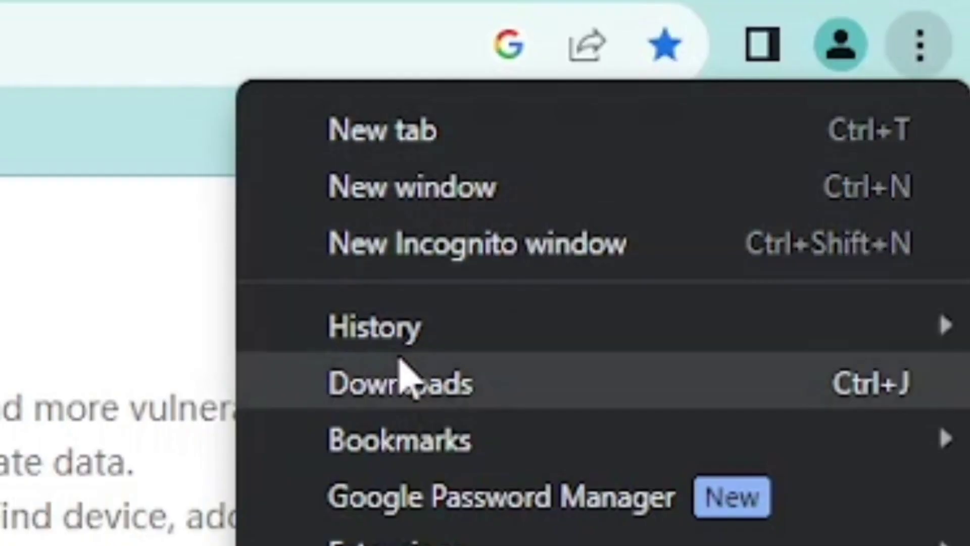
left_click(404, 372)
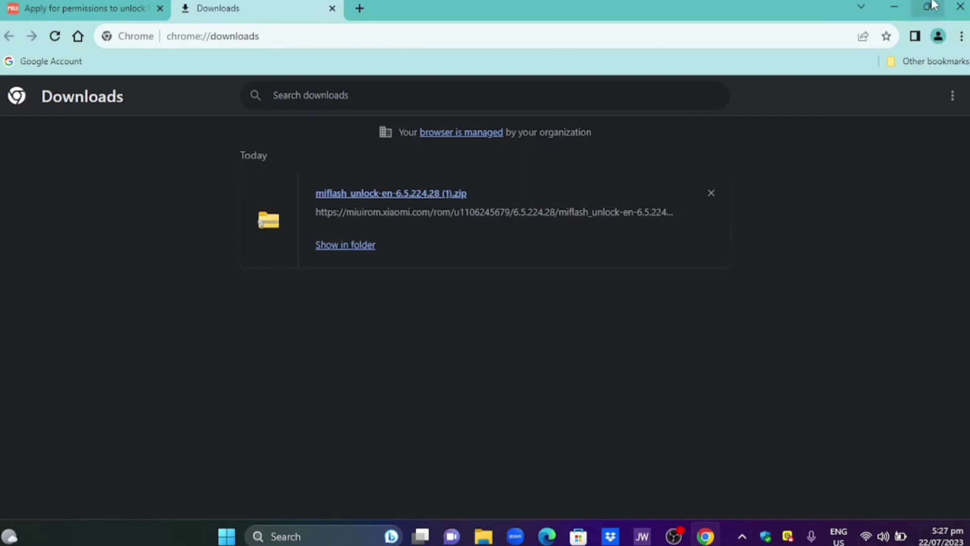
left_click(931, 6)
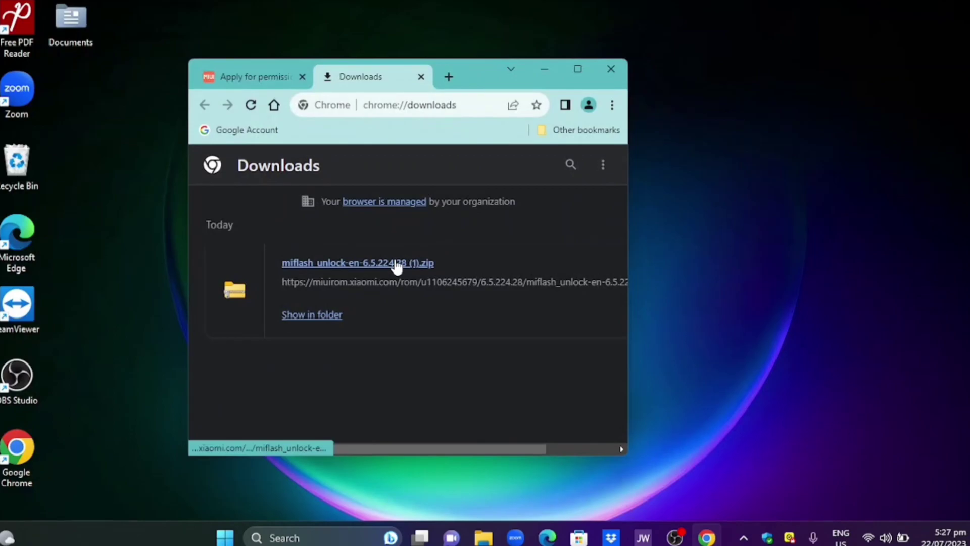
Step: Drag the downloaded zip to the desktop, close Chrome, and extract it to the suggested folder
left_click_drag(397, 266, 91, 93)
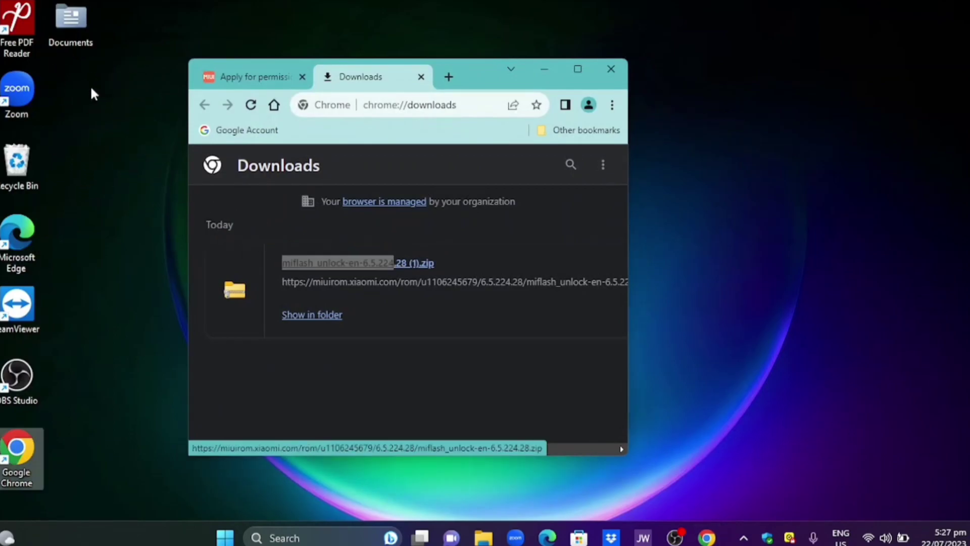
left_click(611, 69)
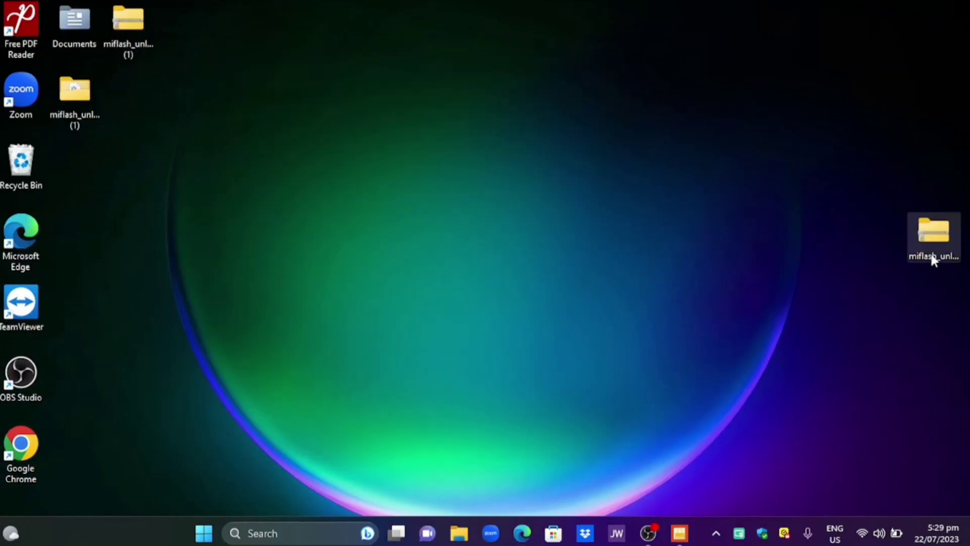
right_click(932, 260)
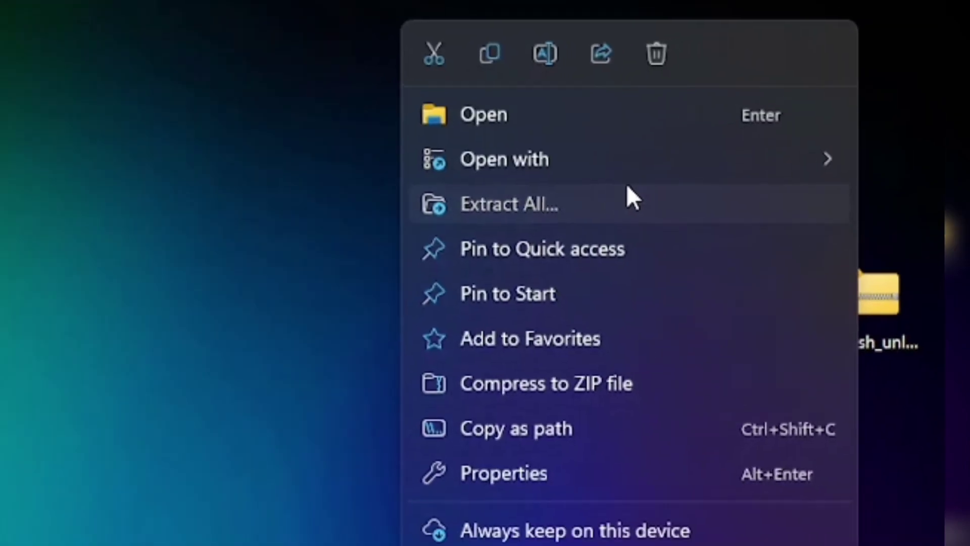
left_click(576, 205)
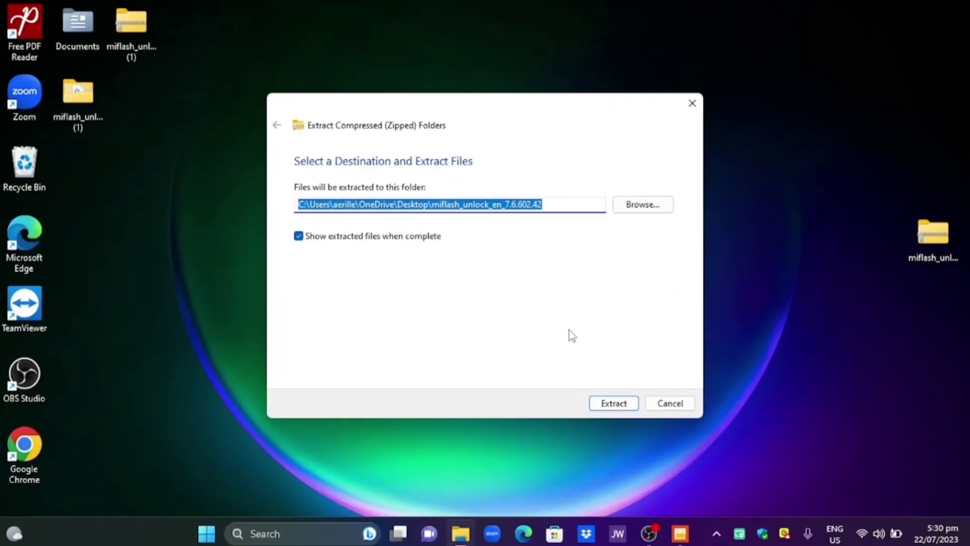
left_click(619, 403)
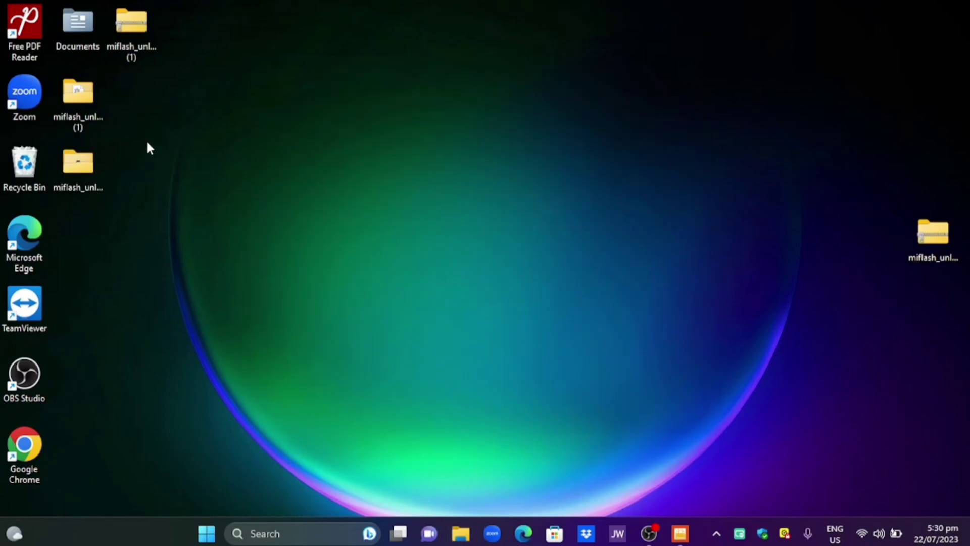
Step: Run miflash_unlock from the miflash_unlock_en_7.6.602.42 folder as administrator
double_click(73, 186)
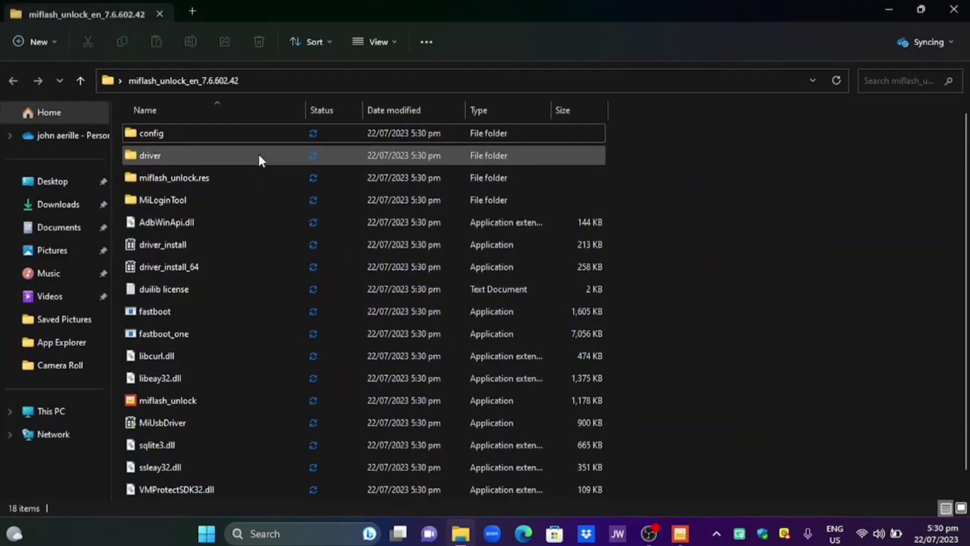
scroll(556, 315, "down", 1)
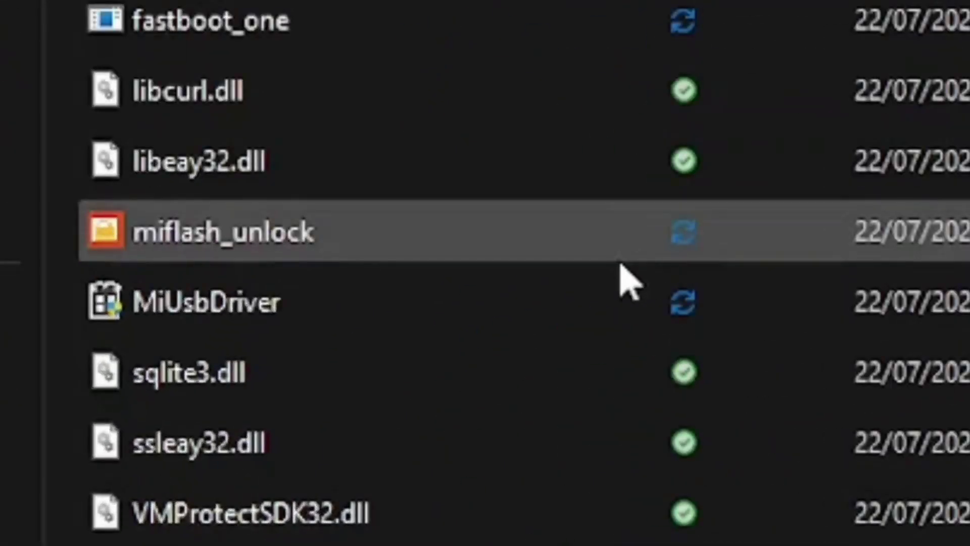
left_click(427, 233)
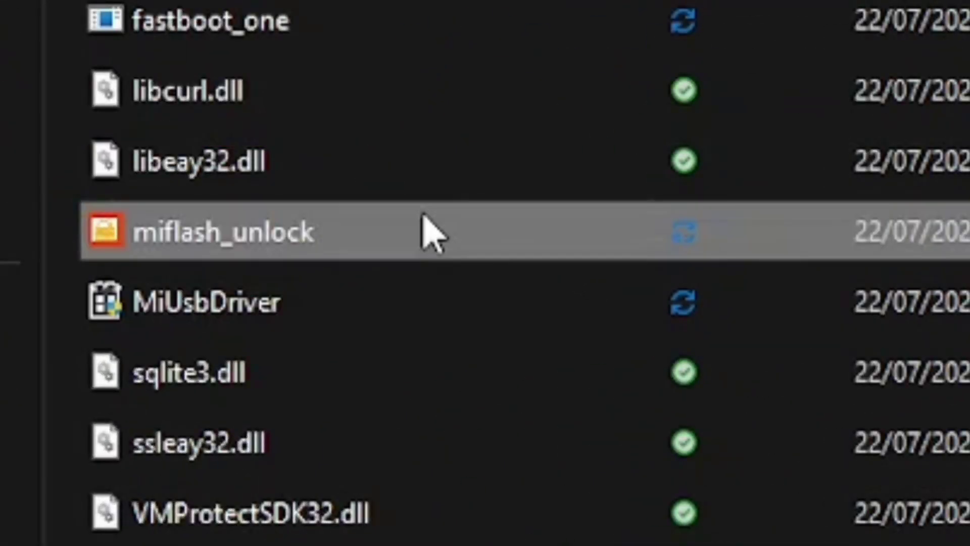
right_click(427, 233)
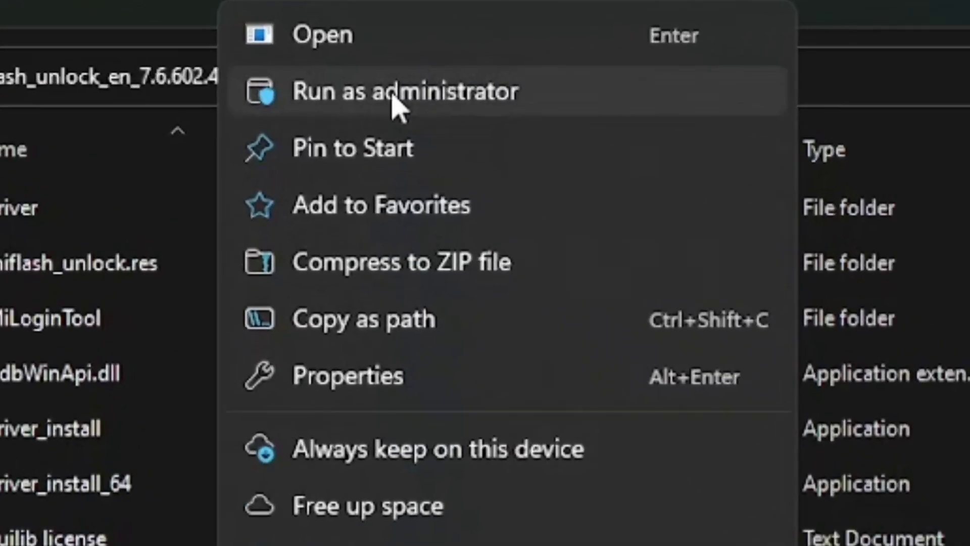
left_click(306, 112)
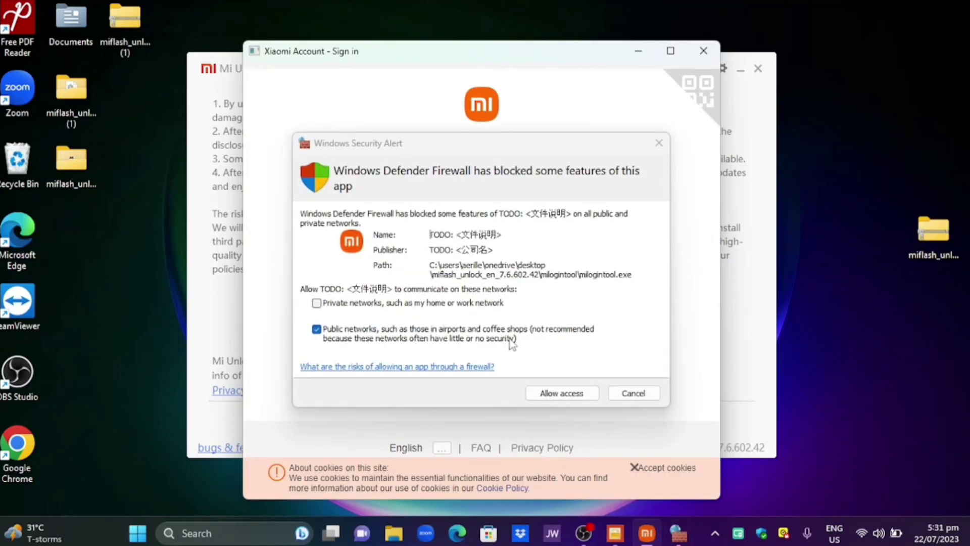
Step: Allow Mi Unlock through the firewall, sign in with the Mi account, and agree to the disclaimer
left_click(552, 394)
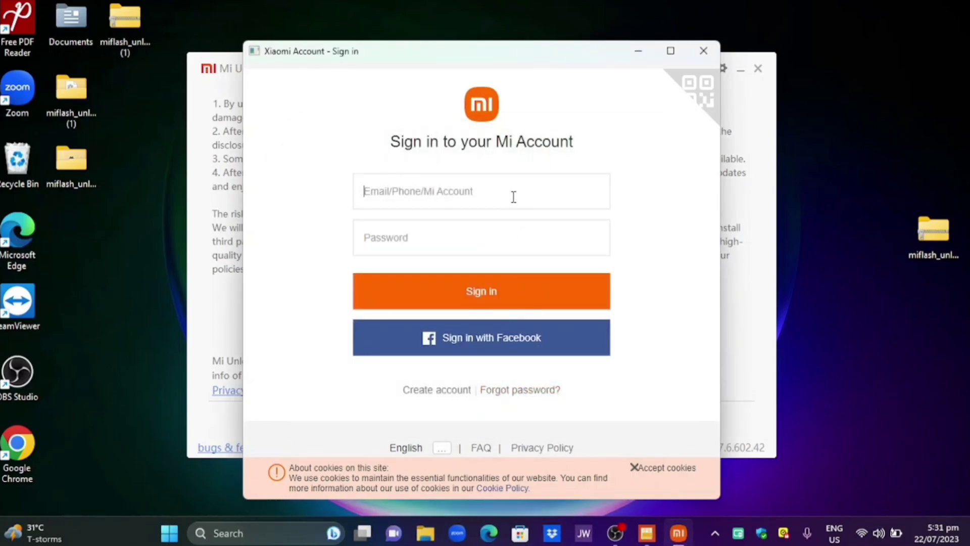
type("tr")
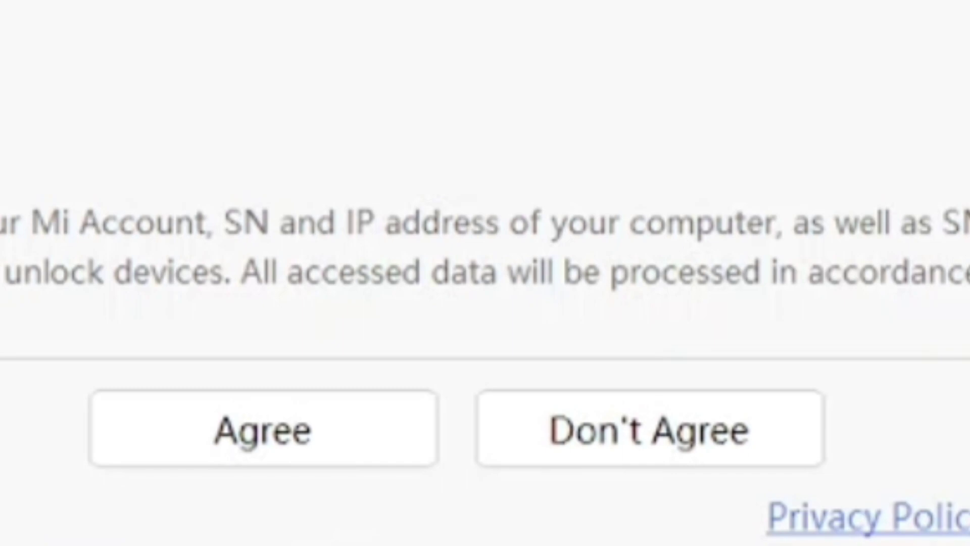
left_click(238, 448)
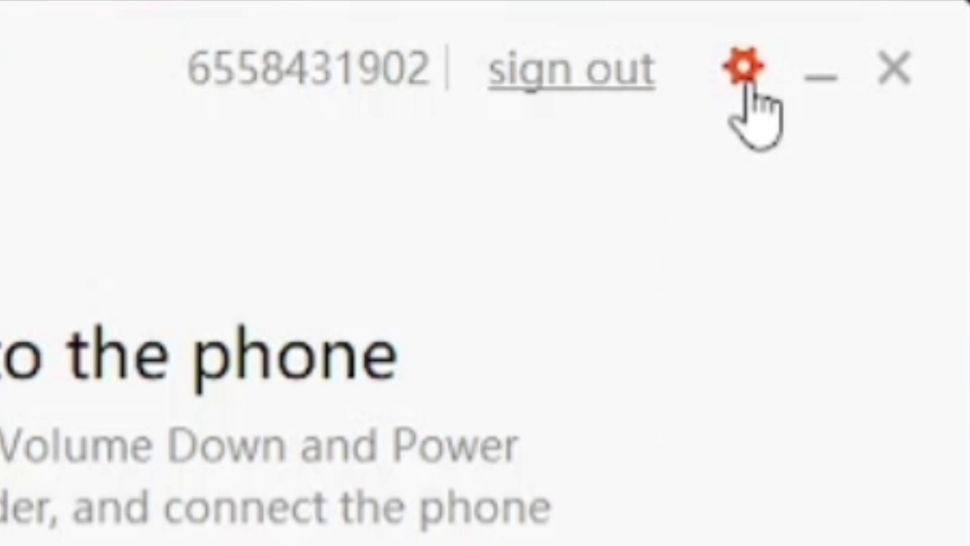
Step: Check Mi Unlock's version and install the Mi USB drivers from the About settings
left_click(722, 70)
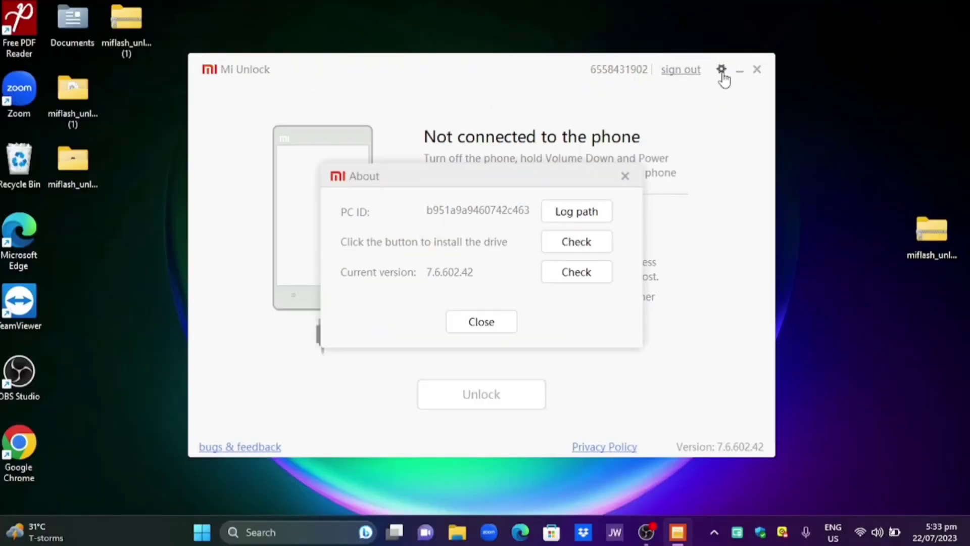
left_click(576, 272)
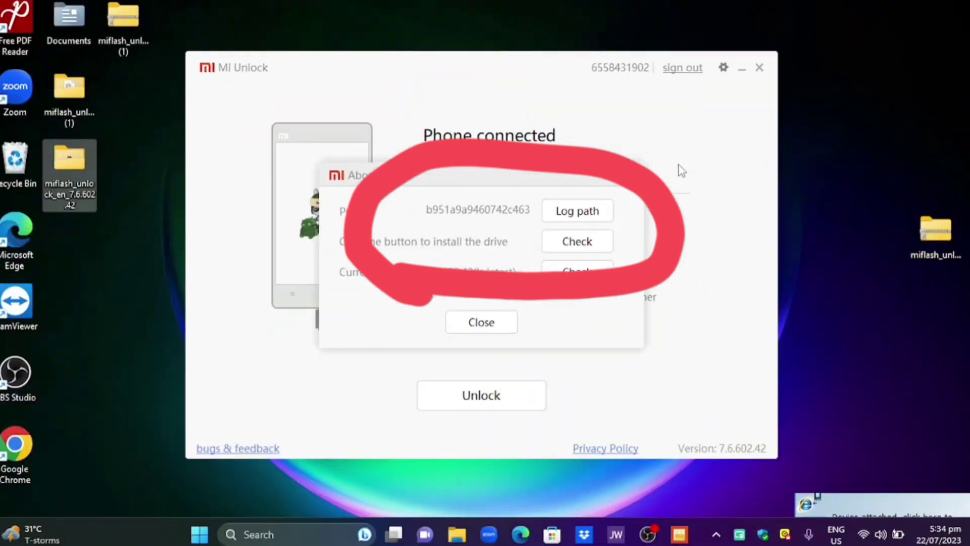
left_click(577, 245)
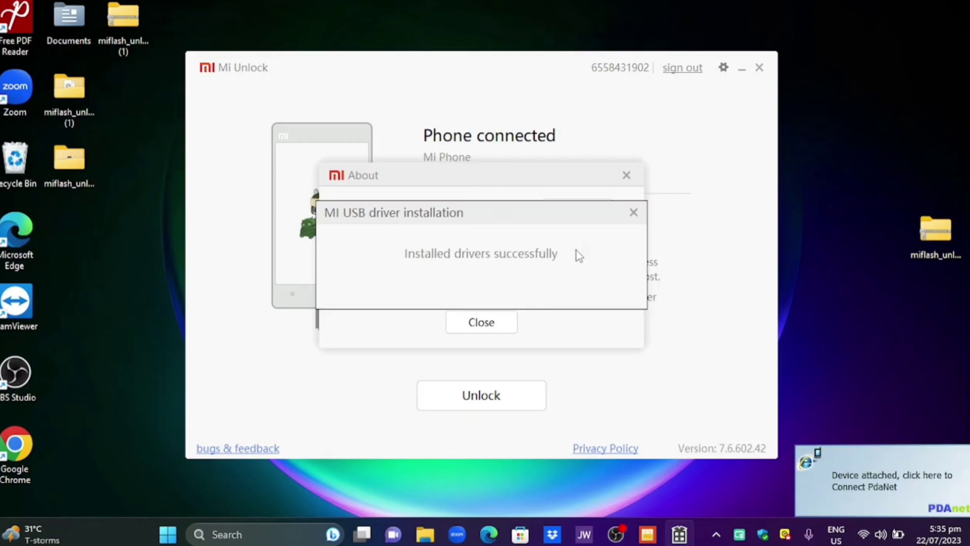
left_click(634, 219)
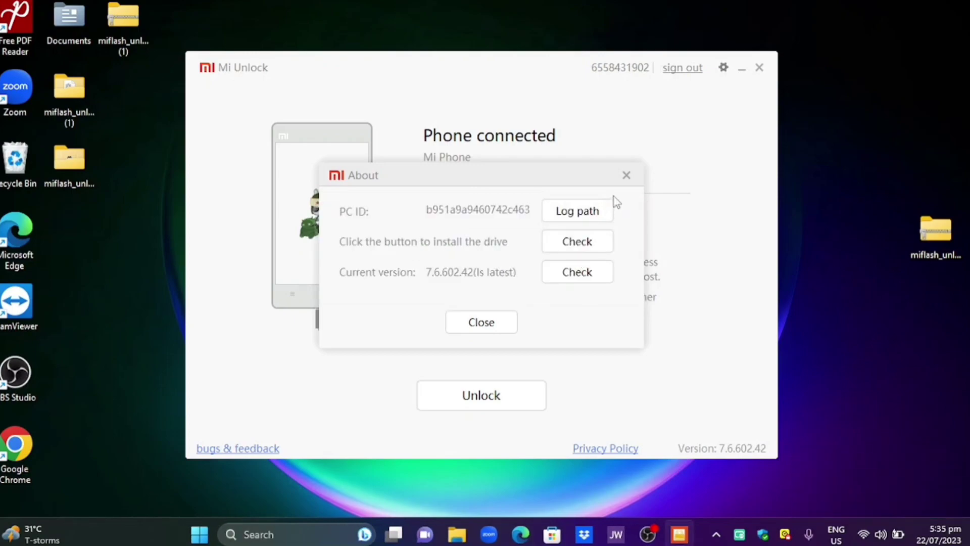
Step: Close About, start Unlock, and accept both the data-erase and malware warnings
left_click(625, 176)
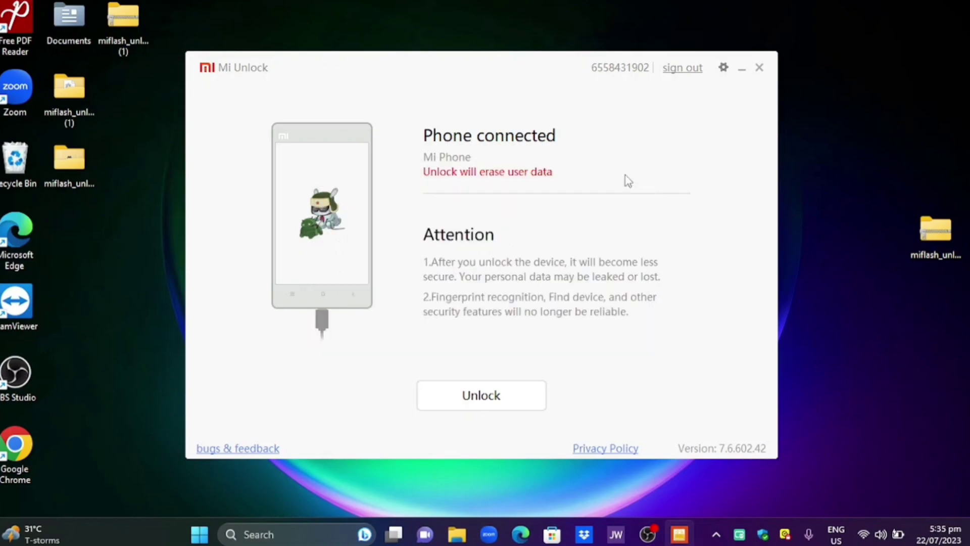
left_click(489, 395)
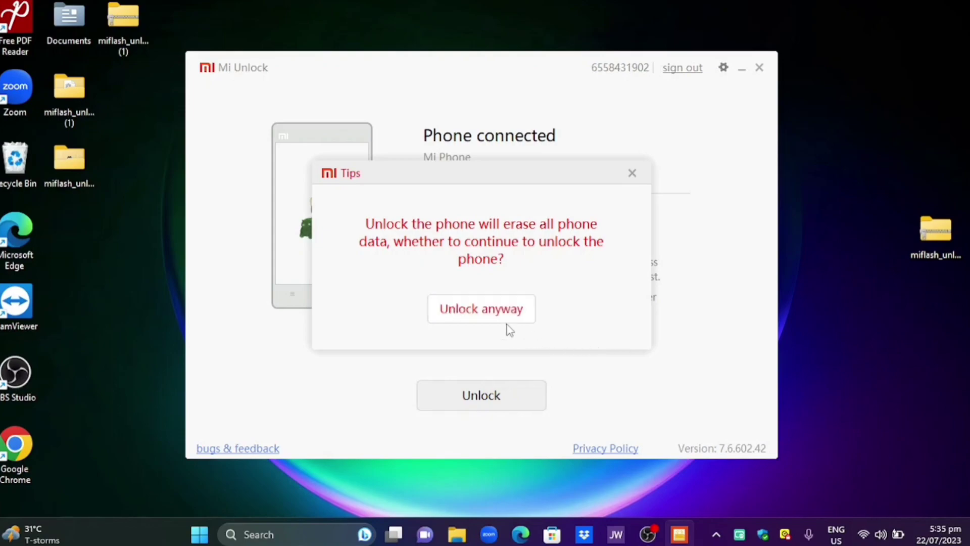
left_click(504, 313)
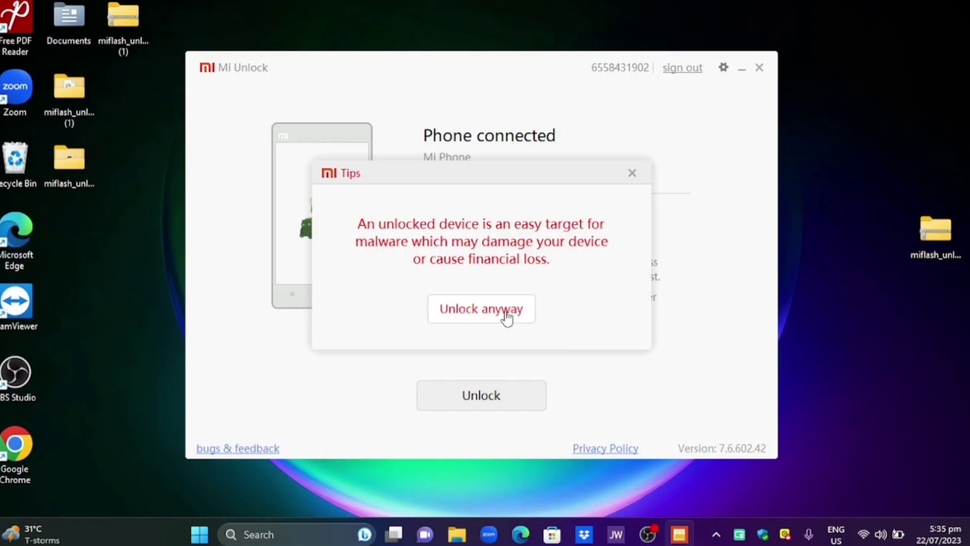
left_click(504, 316)
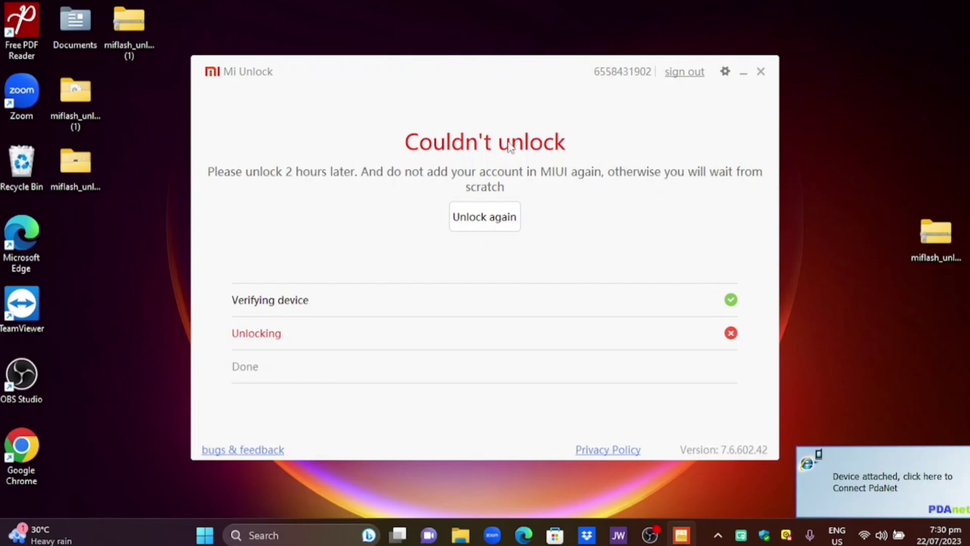
Step: Retry the bootloader unlock after the 2-hour wait
left_click(486, 221)
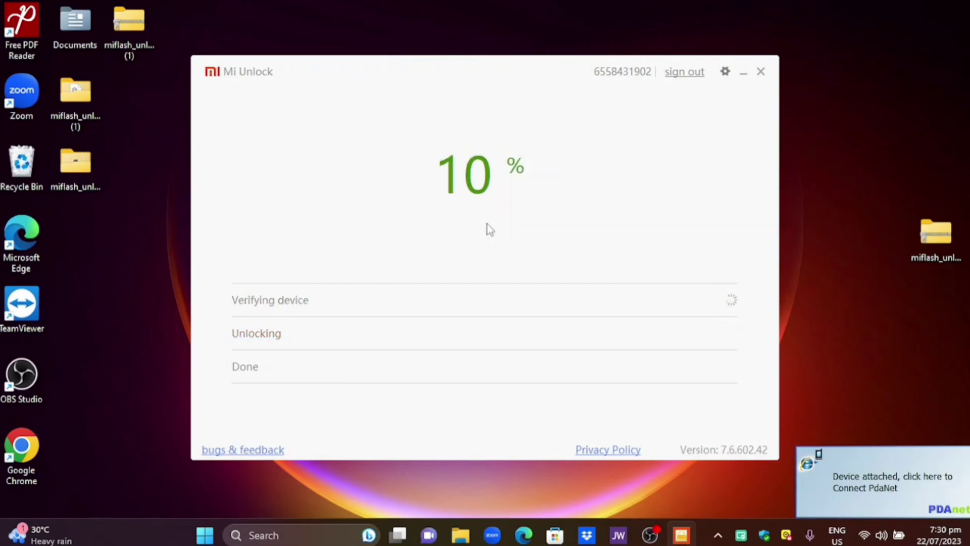